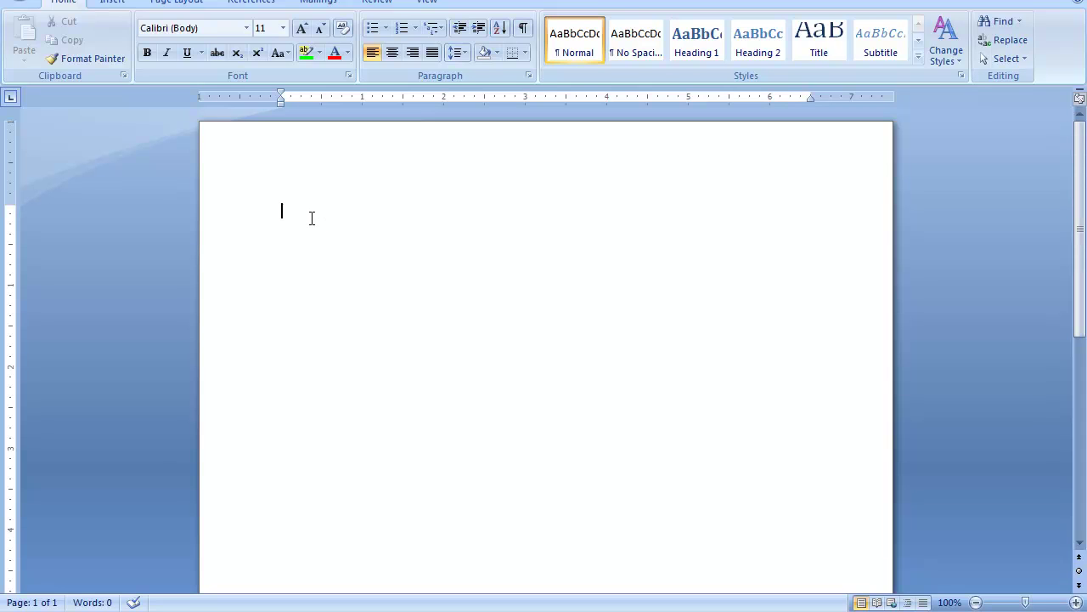
Step: Show formatting marks and delete the extra tab characters from the first line
key("Tab")
key("Tab")
key("Tab")
key("Tab")
key("Tab")
key("Tab")
key("Tab")
key("Tab")
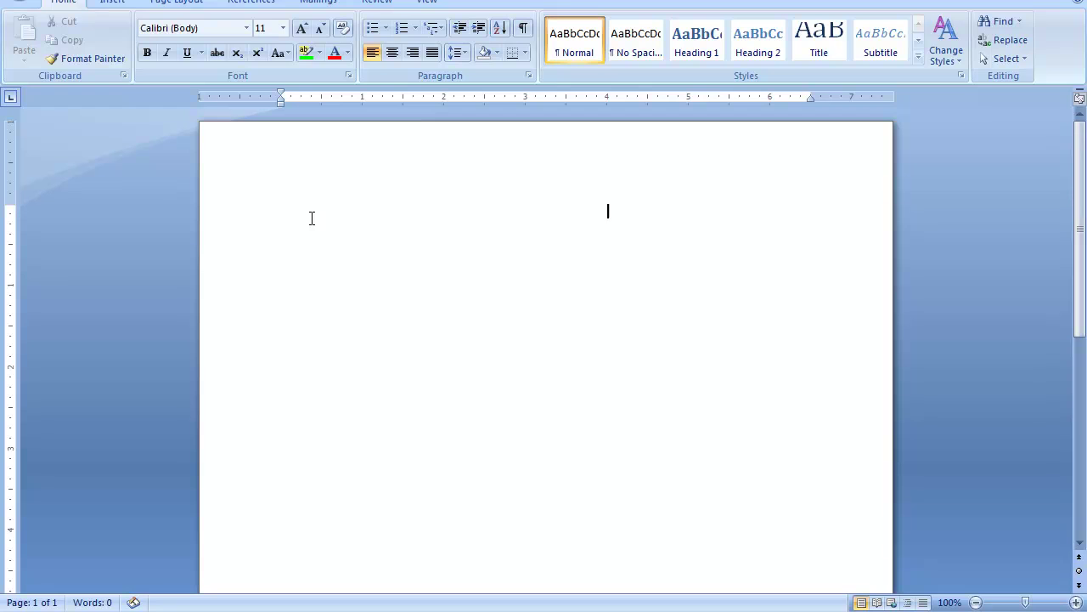
left_click(524, 30)
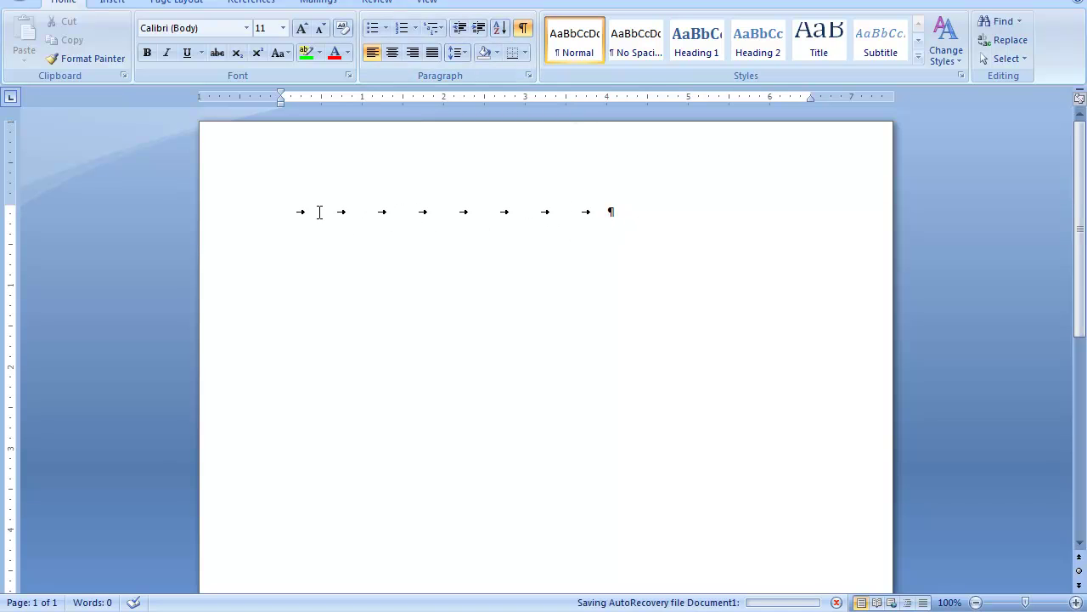
key("BackSpace")
key("BackSpace")
key("BackSpace")
key("BackSpace")
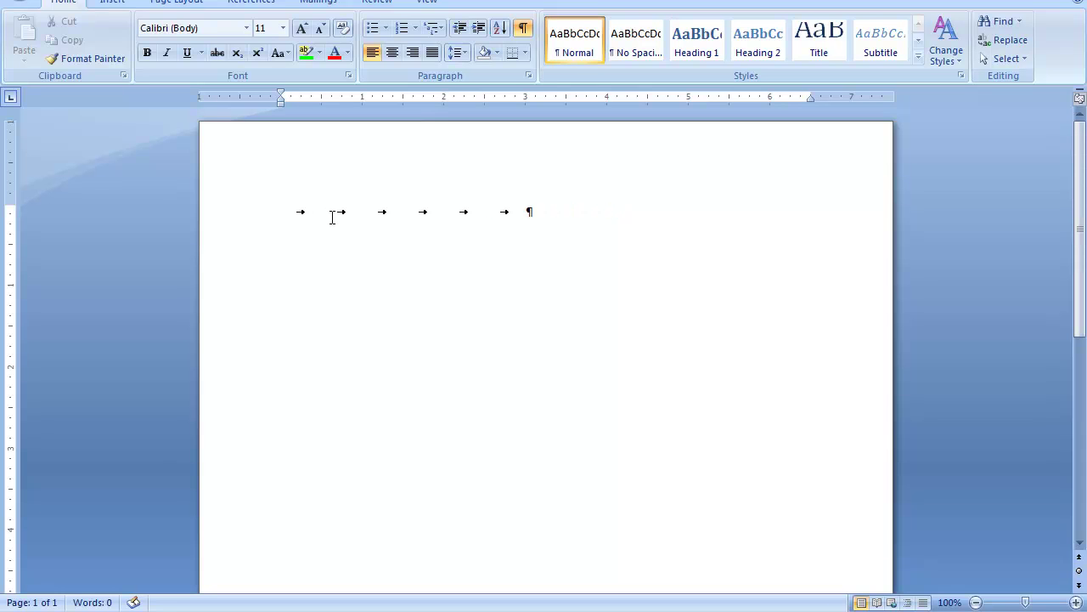
key("BackSpace")
key("BackSpace")
key("BackSpace")
key("BackSpace")
Step: Set a left tab at 3.25 inches, enter the date September 30, 2010 there, and add blank lines below
left_click(545, 97)
key("Tab")
type("September 30, 2010")
key("Return")
key("Return")
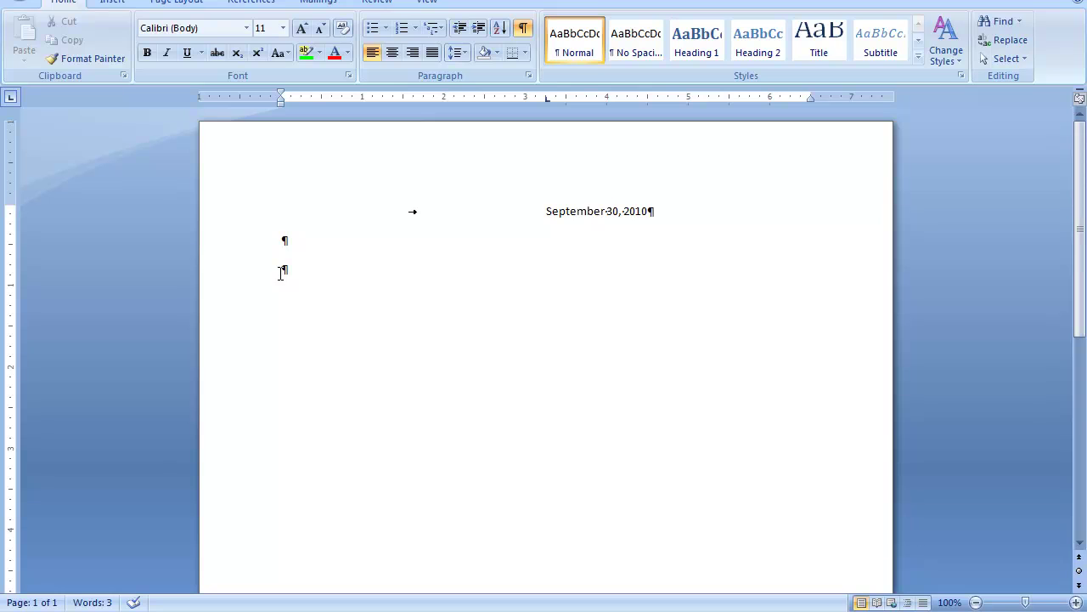
Step: Type the recipient's name, company, street and city/state/ZIP as line-broken address lines
type("Mr. Justin Novarini")
key("shift+Return")
type("Exxon Corporation")
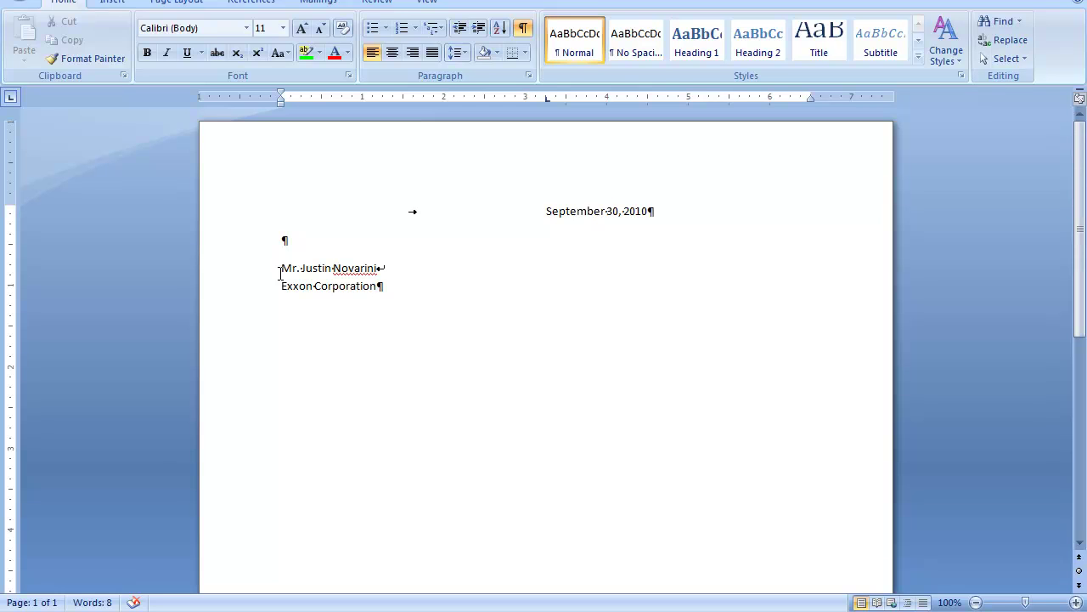
key("shift+Return")
type("123 Northwood Drive")
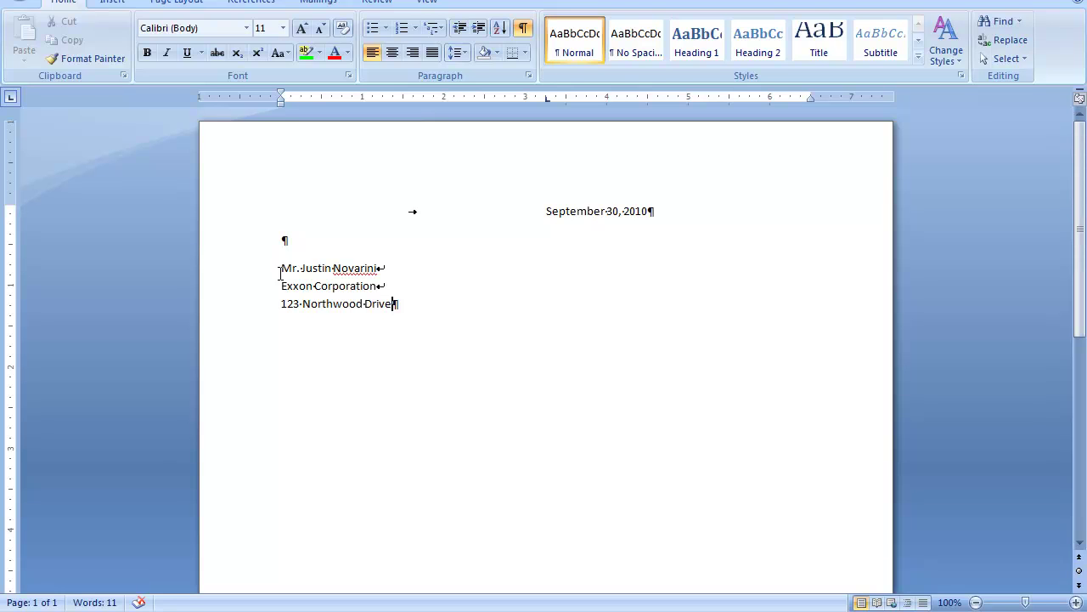
key("shift+Return")
type("Georgetown, CA")
type("12345-1234")
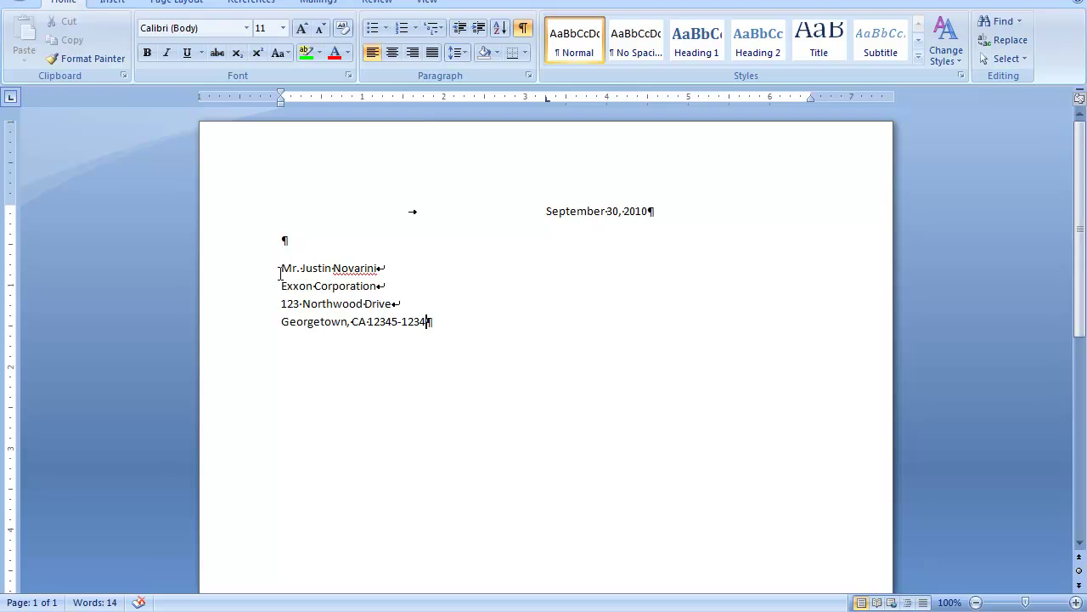
Step: Add a 'Dear Mr. …:' salutation for the recipient and the first paragraph inviting them to join NAIPP
key("Return")
type("Dear Mr. Novarini")
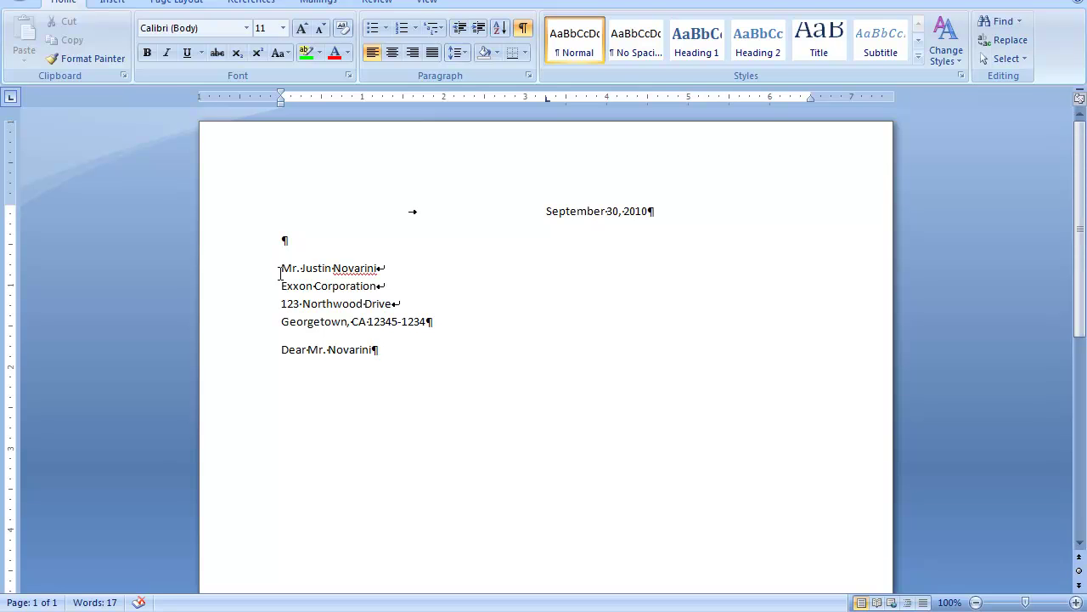
type(":")
key("Return")
type("Please consider this personal invitation to join the National Association of Information Processing Profes")
type("sionals (")
type("NAIPP). Membership is offered to the top 25 percent of the graduating class.")
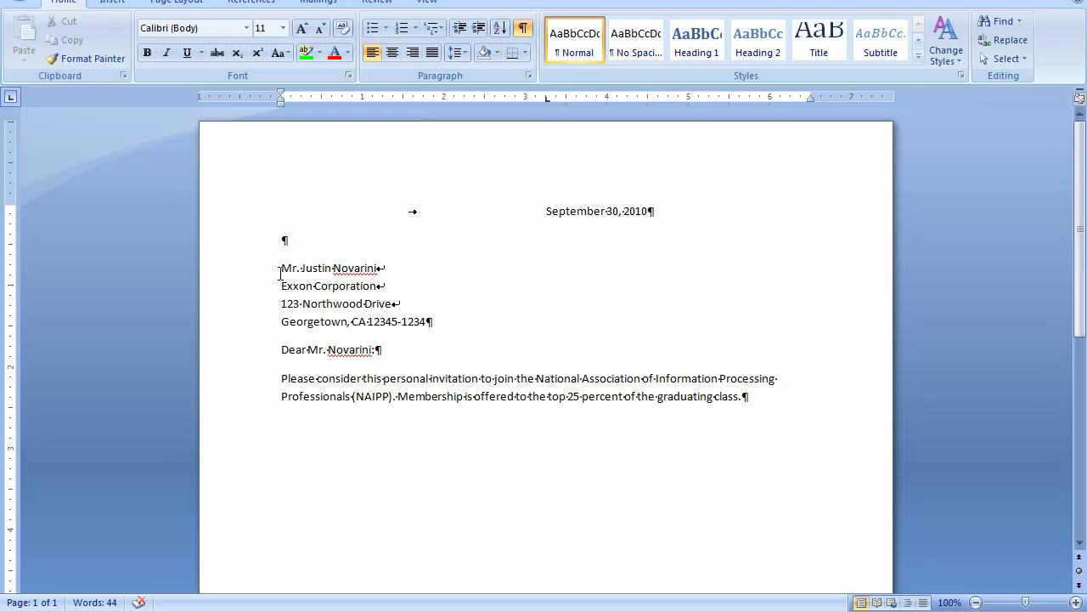
type("NAIPP is a n")
type("onpr")
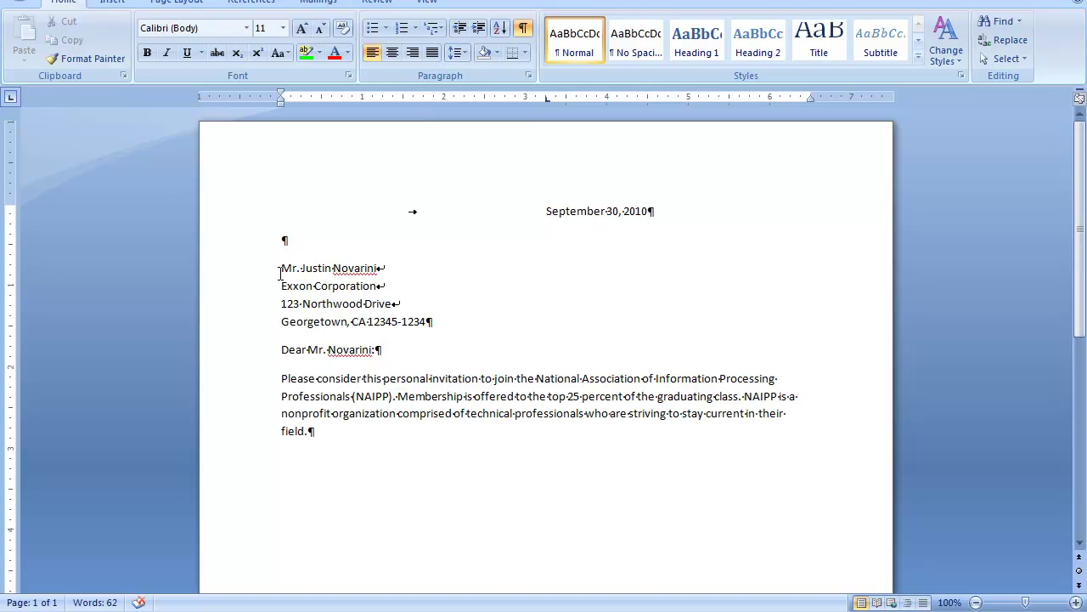
Step: Type the second paragraph beginning 'Sign on' and start a new paragraph for the closing
key("Return")
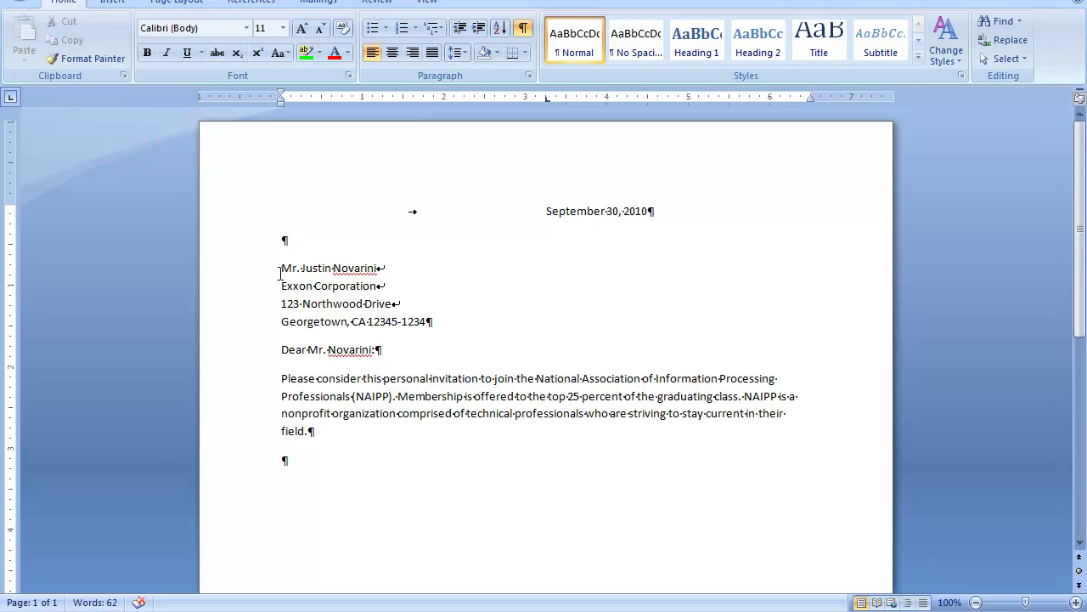
type("Sign on")
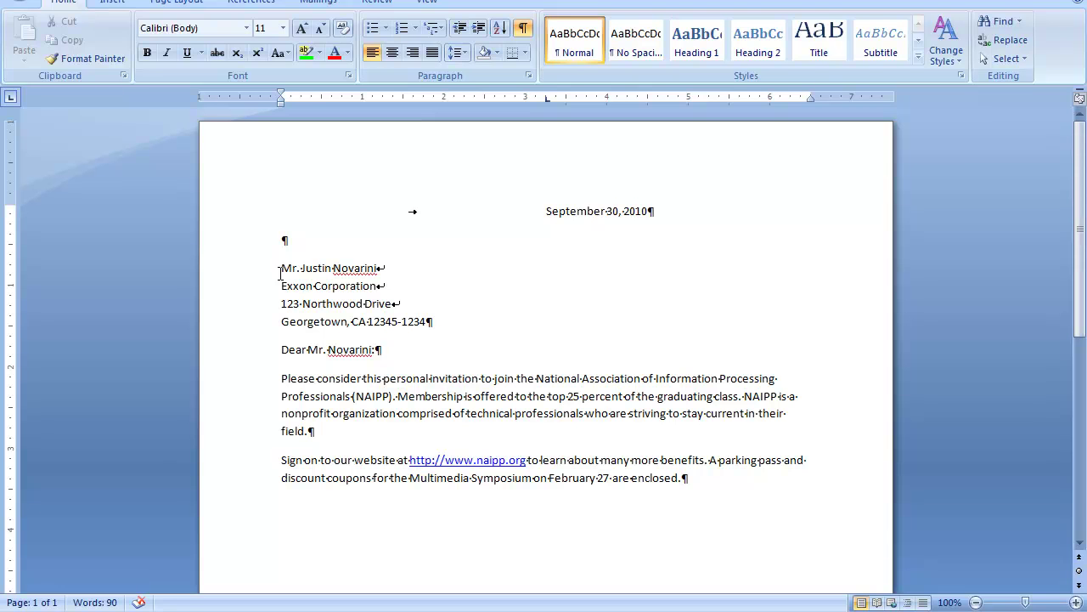
key("Return")
Step: Type the closing 'Sincerely yours,' at the 3.25-inch tab stop, with a blank line below
key("Tab")
type("Sincerely yours")
type(",")
key("Return")
key("Return")
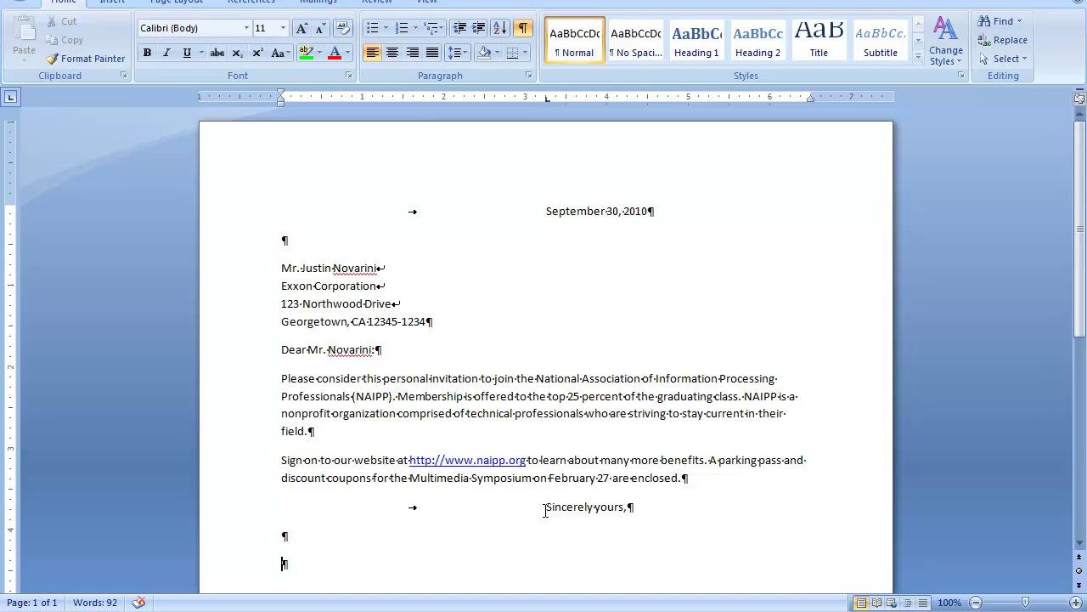
Step: Add the writer's name and title ', President' at the tab stop, then the reference initials khh
key("Tab")
type("Jolene Ryder, President")
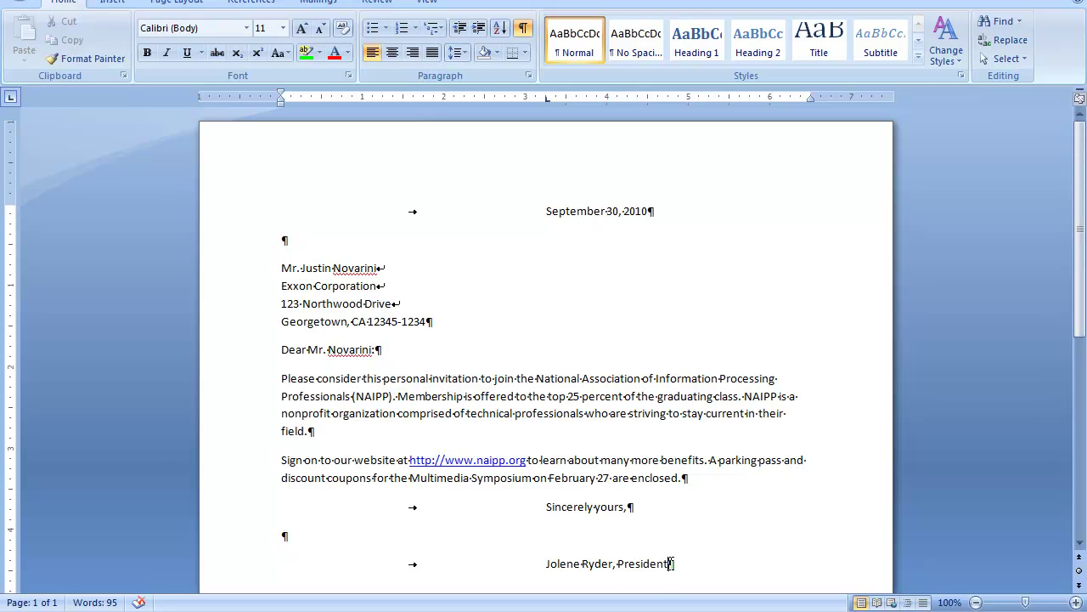
key("Return")
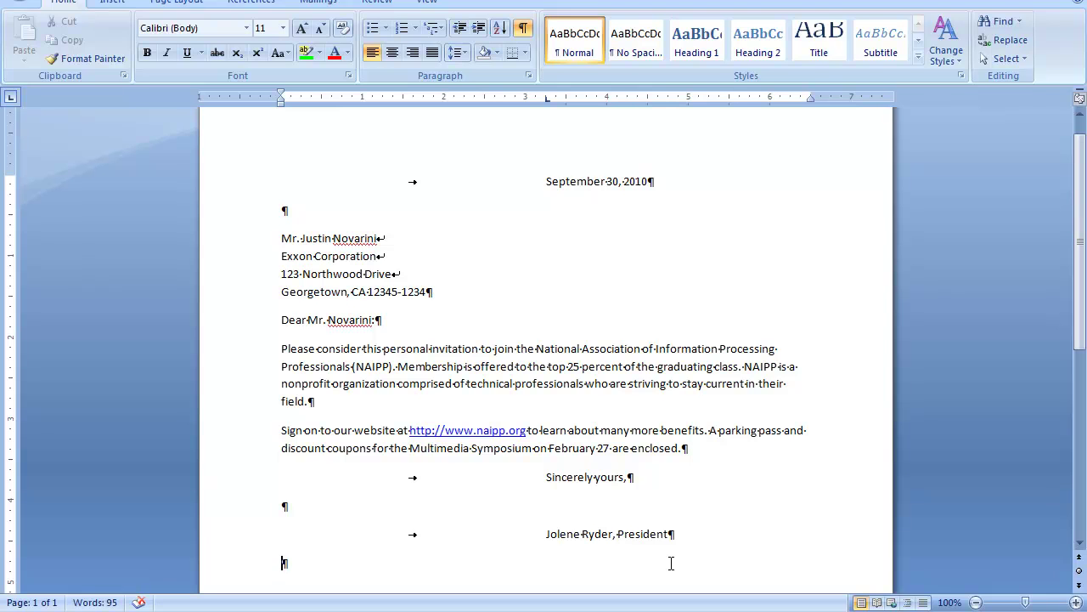
type("khh")
Step: Undo the AutoCorrect capitalization so the reference initials read lowercase khh
key("shift+F3")
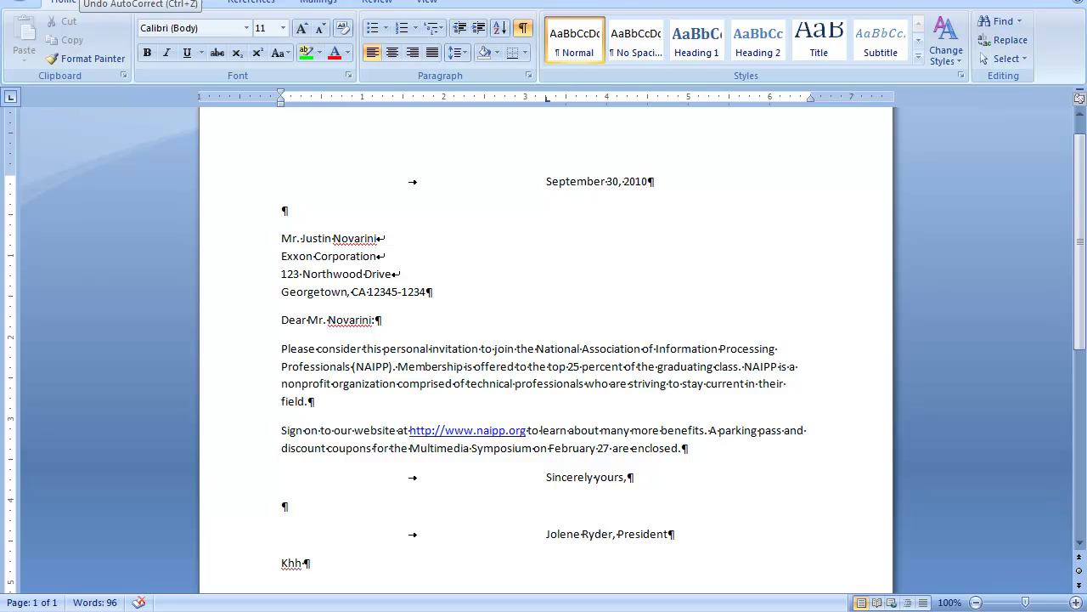
left_click(88, 2)
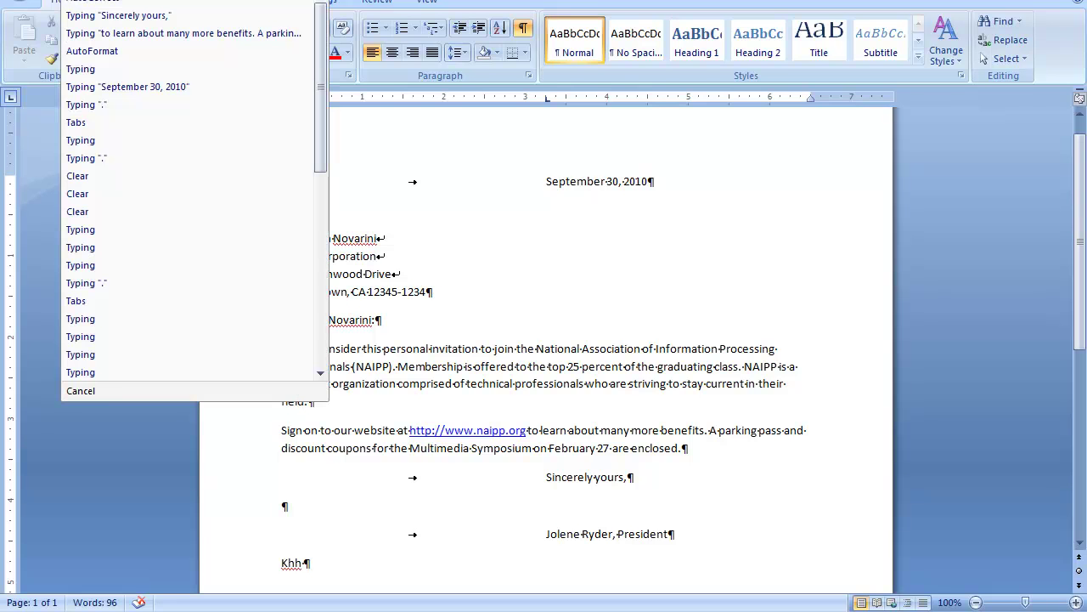
left_click(88, 1)
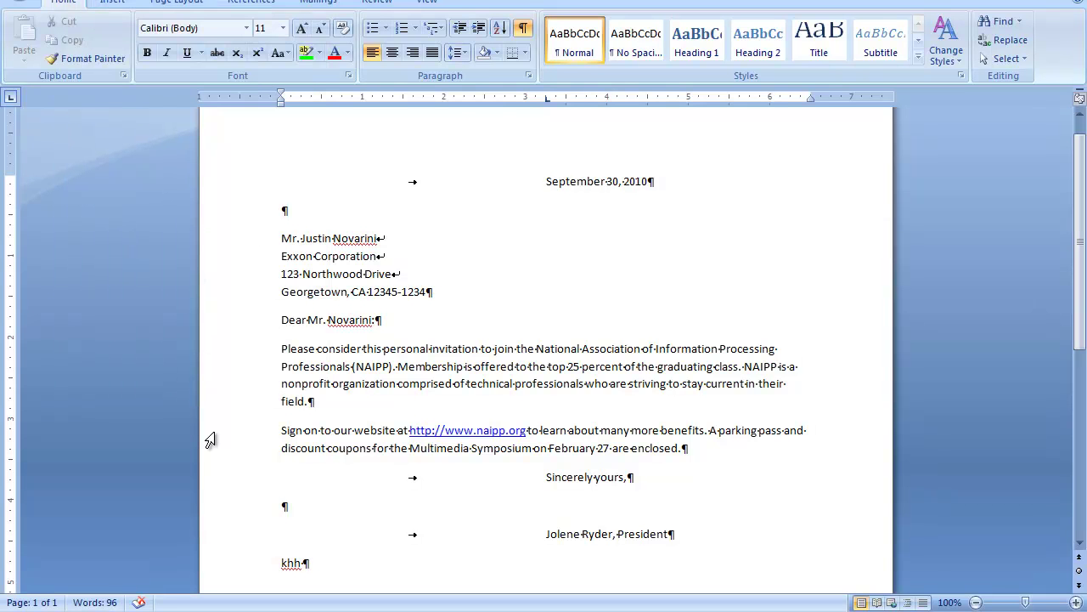
left_click(304, 564)
Step: Add an 'Enclosures:' notation listing Parking Pass and Discount Coupons on two tab-aligned lines
key("Return")
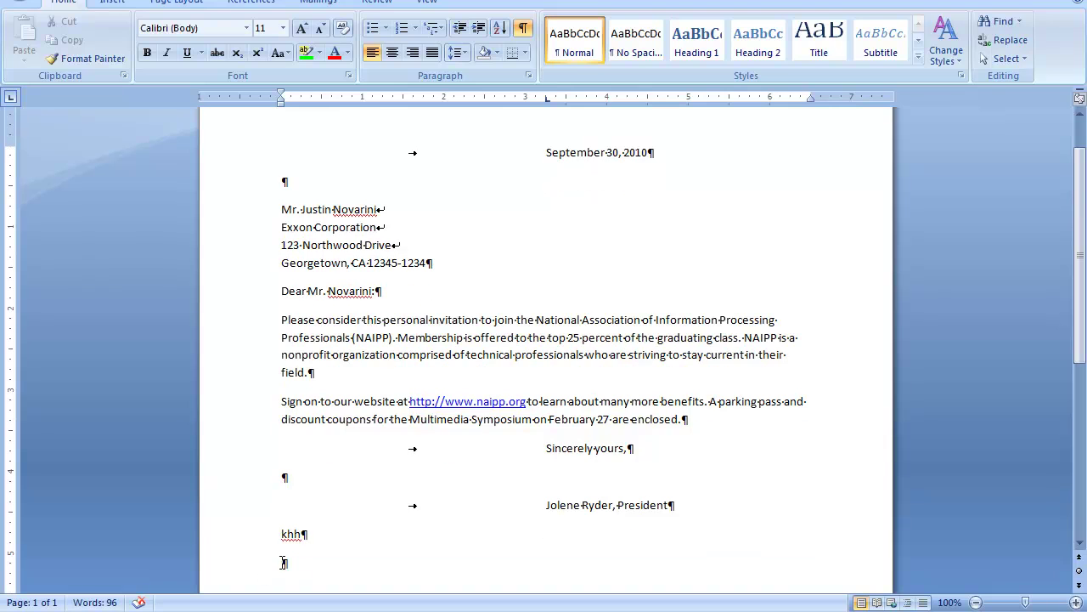
type("Enclosures")
type(":")
key("Tab")
type("Parking Pass")
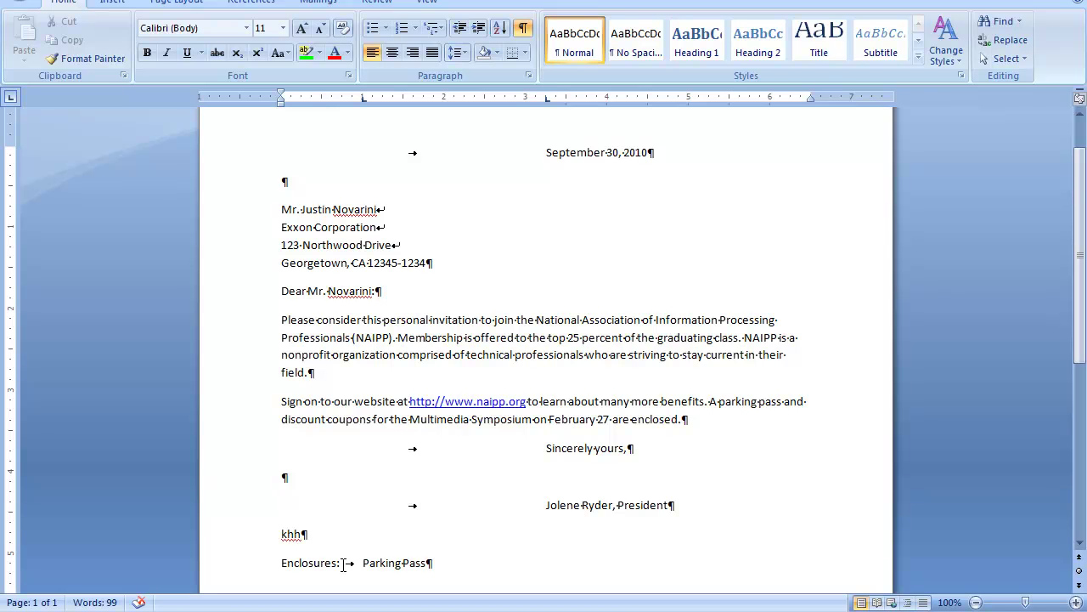
key("shift+Return")
key("Tab")
type("Discount Coupons")
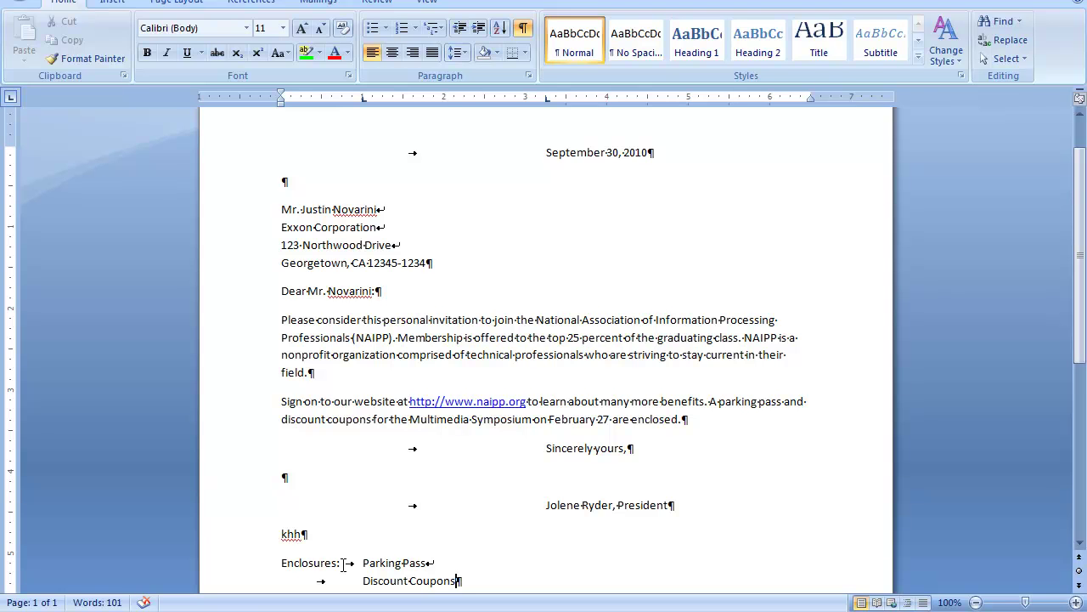
Step: Start the copy notation with a lowercase c followed by a tab at a new ruler stop
key("Return")
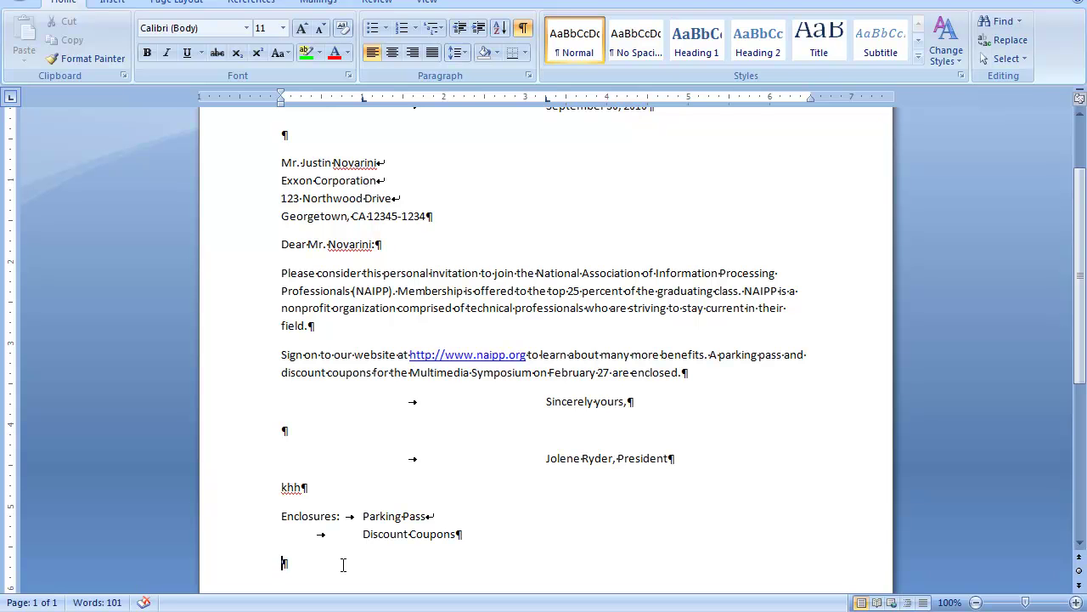
type("c")
left_click(323, 98)
key("Tab")
left_click(83, 2)
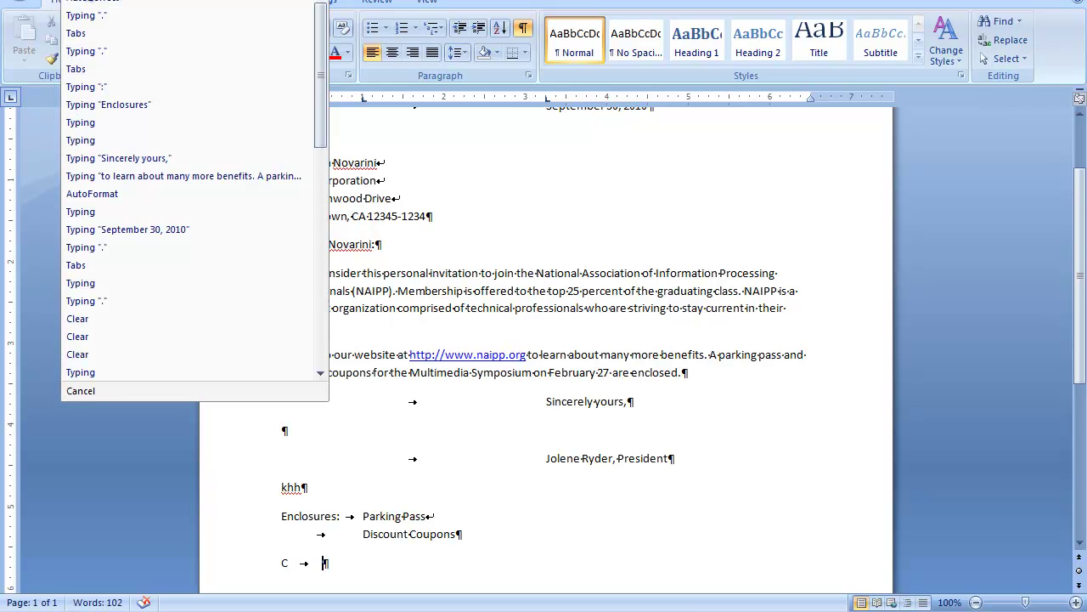
left_click(89, 3)
Step: List the two copy recipients' names on separate tab-aligned lines
type("Adam Vassel")
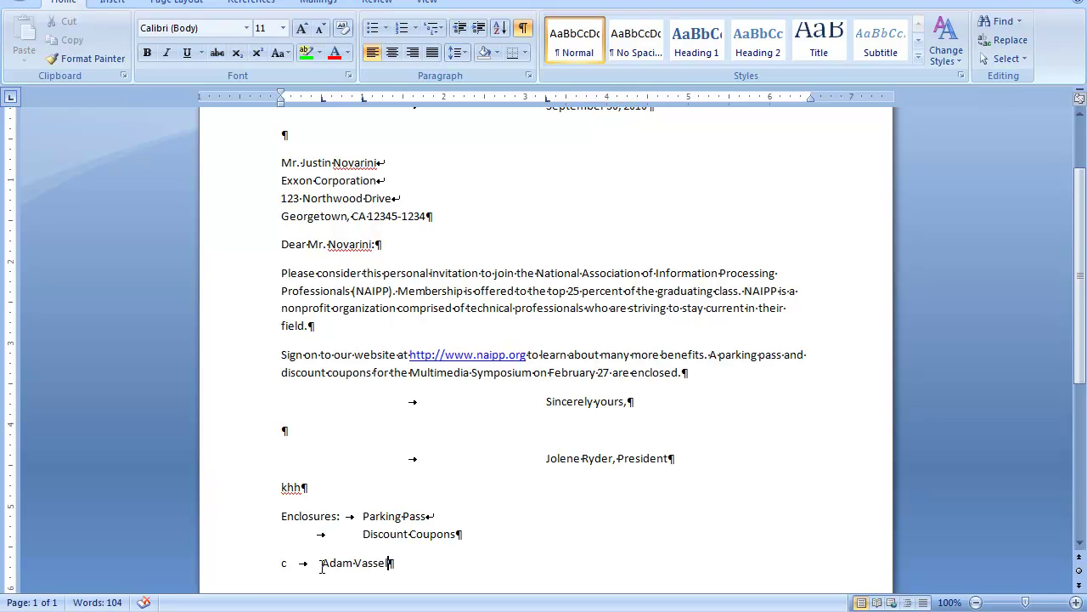
key("shift+Return")
key("Tab")
type("Bethany Cord")
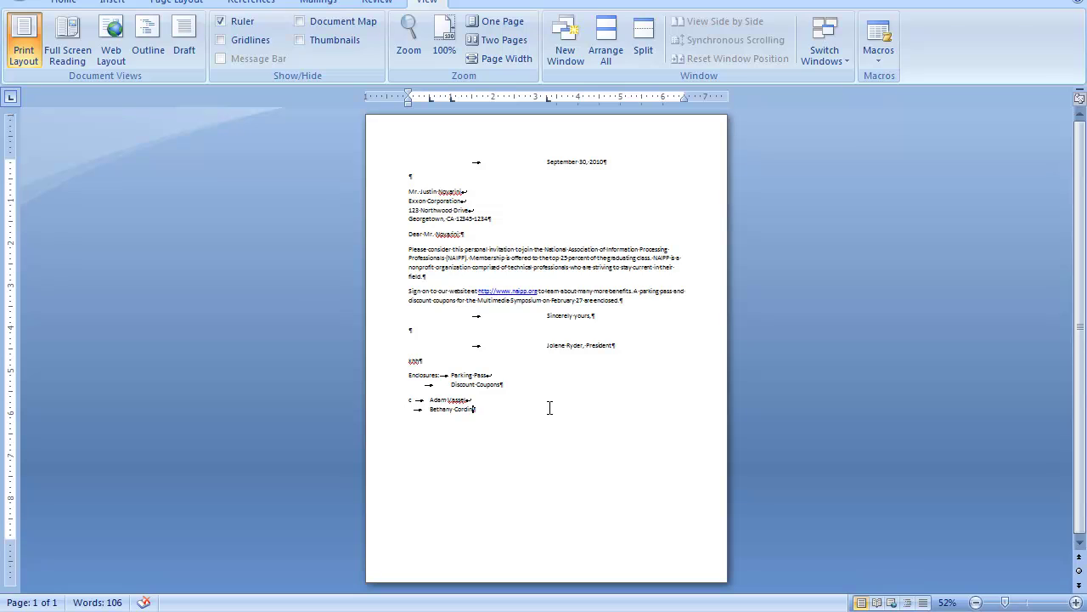
Step: Set the page's vertical alignment to Center in Page Setup's Layout options
left_click(188, 2)
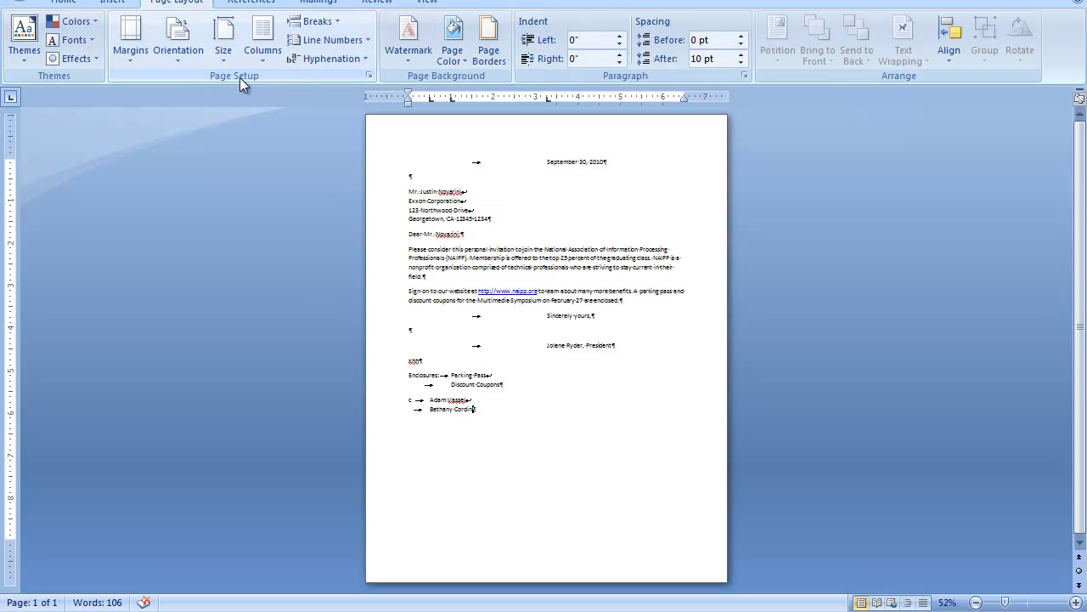
left_click(369, 76)
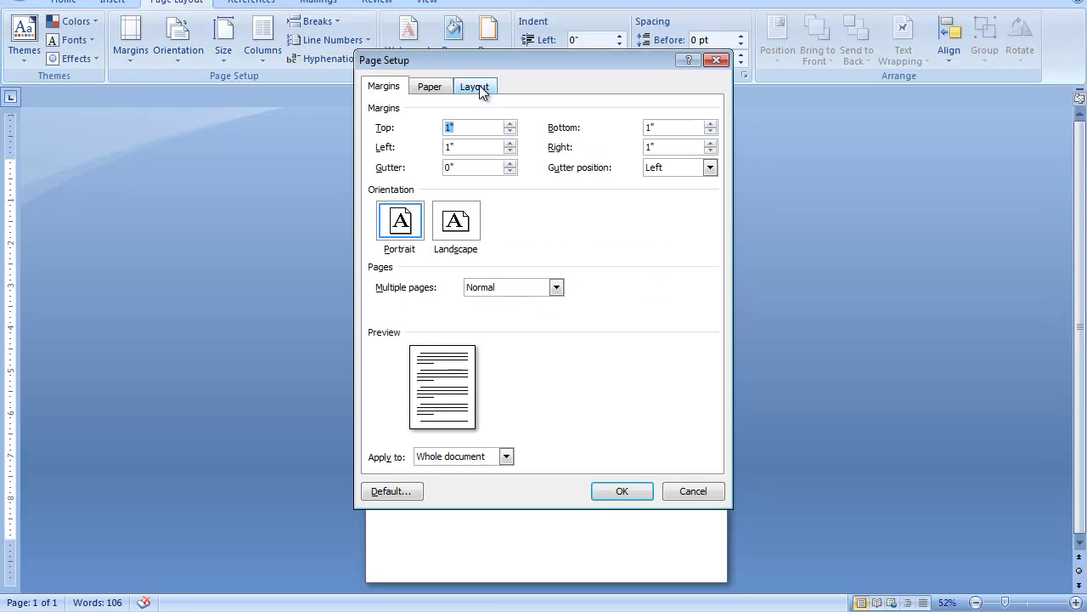
left_click(484, 85)
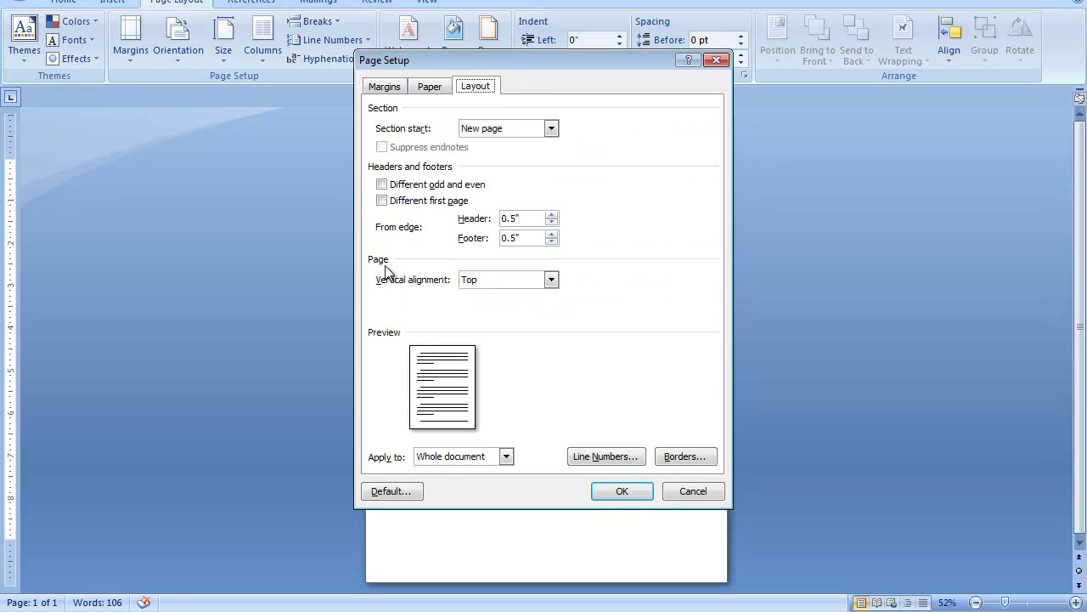
left_click(550, 279)
left_click(529, 303)
left_click(622, 491)
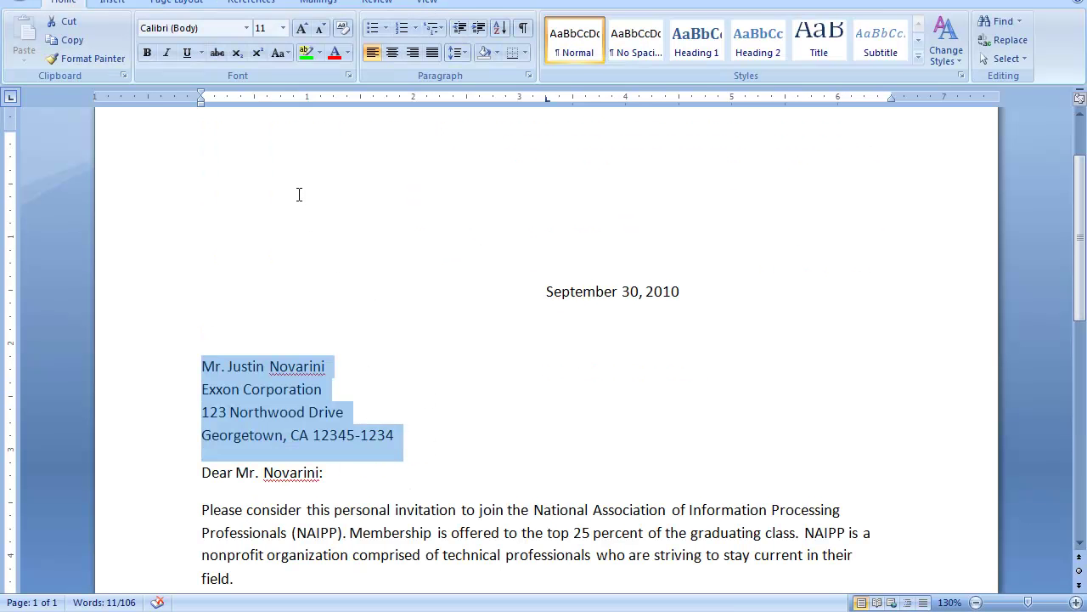
Step: Add an envelope addressed to the selected inside address as a page ahead of the letter
left_click(319, 2)
left_click(30, 38)
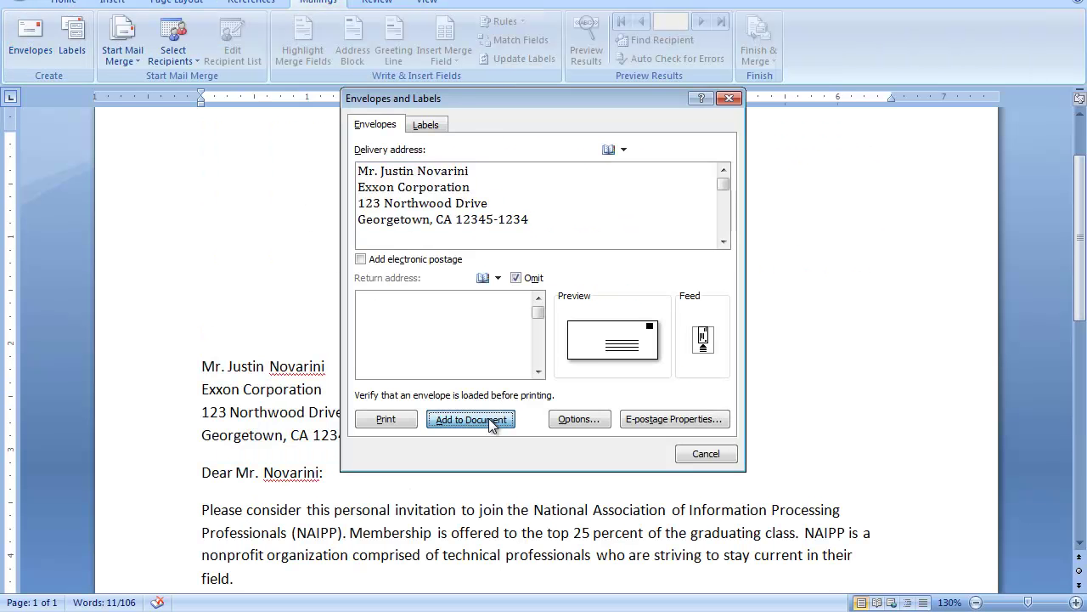
left_click(470, 419)
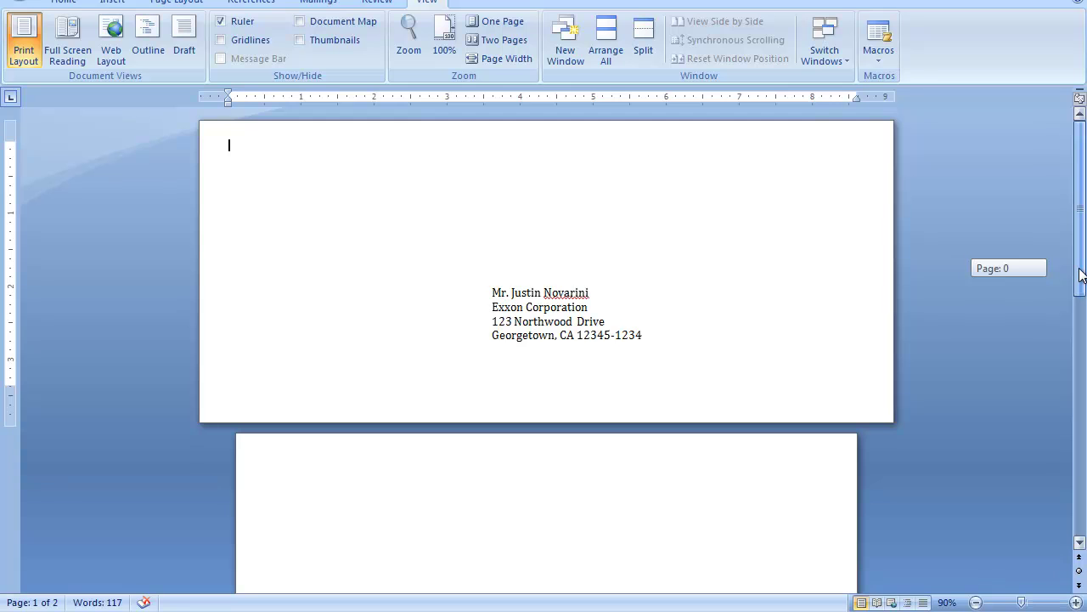
mouse_move(1081, 273)
left_mouse_down()
mouse_move(1084, 476)
mouse_move(1084, 255)
left_mouse_up()
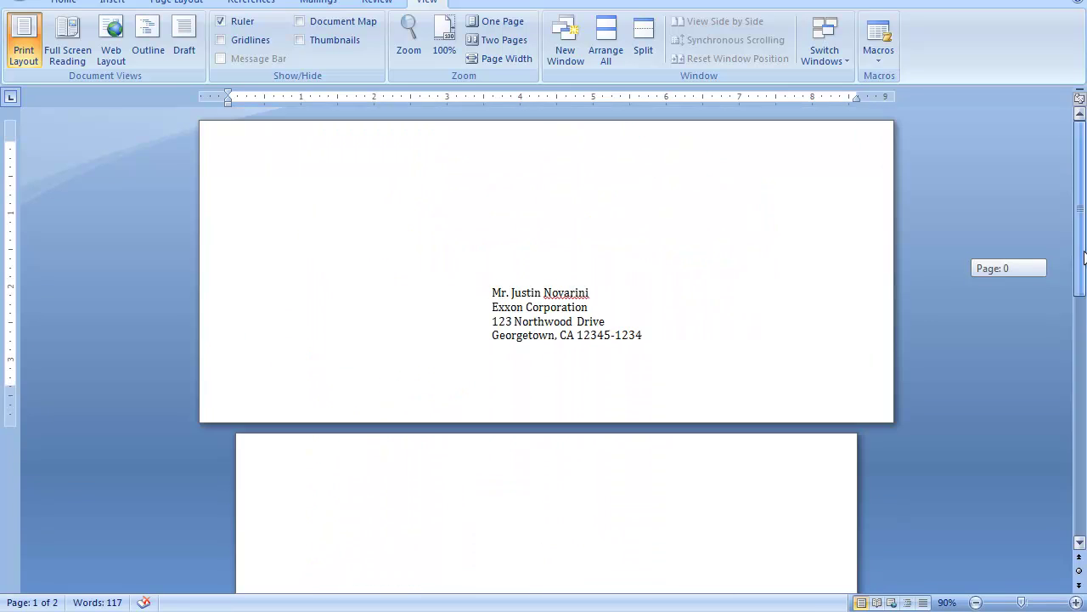